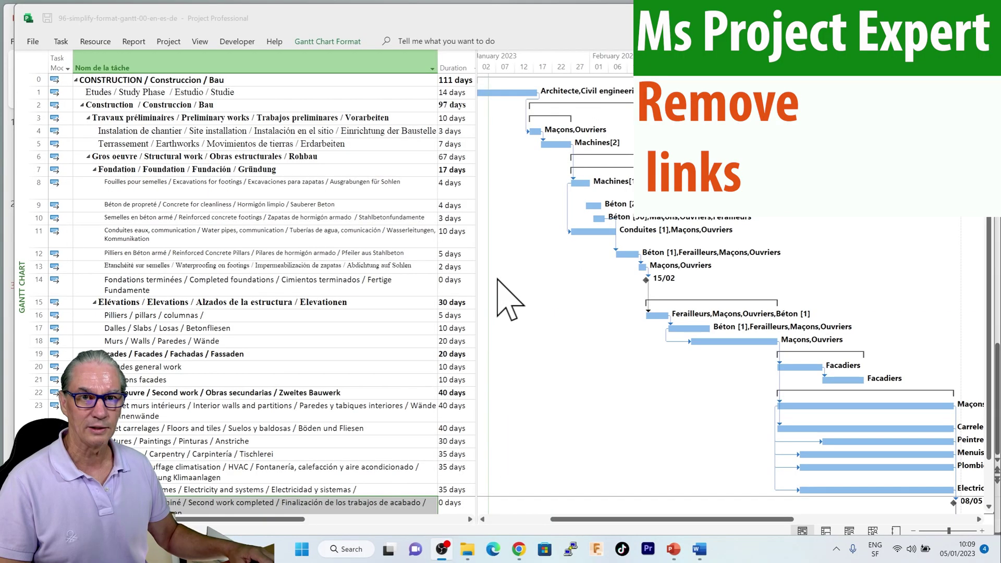
# Step: Change the Gantt chart layout to the no-links option so dependency lines disappear
pyautogui.rightClick(543, 282)
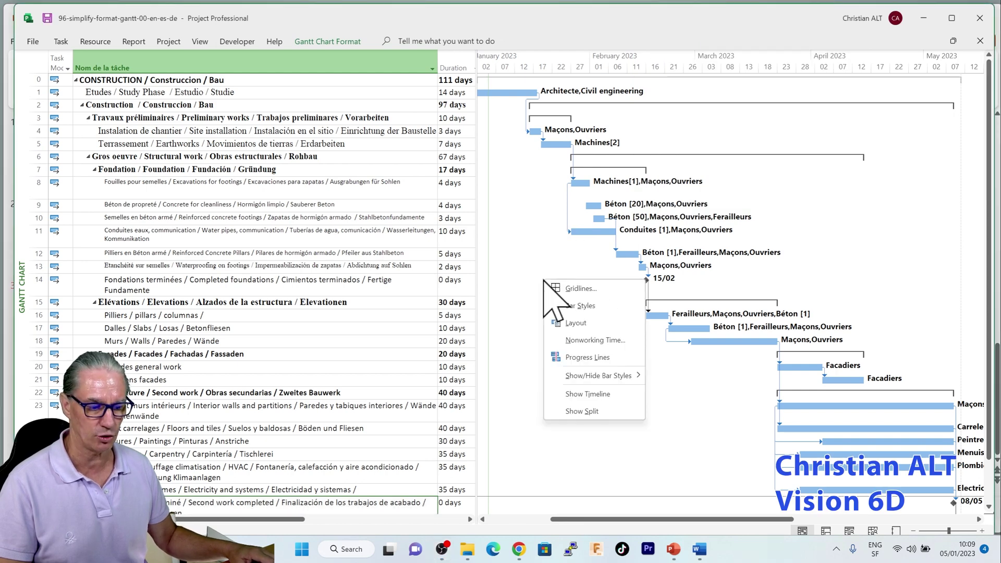
pyautogui.click(576, 323)
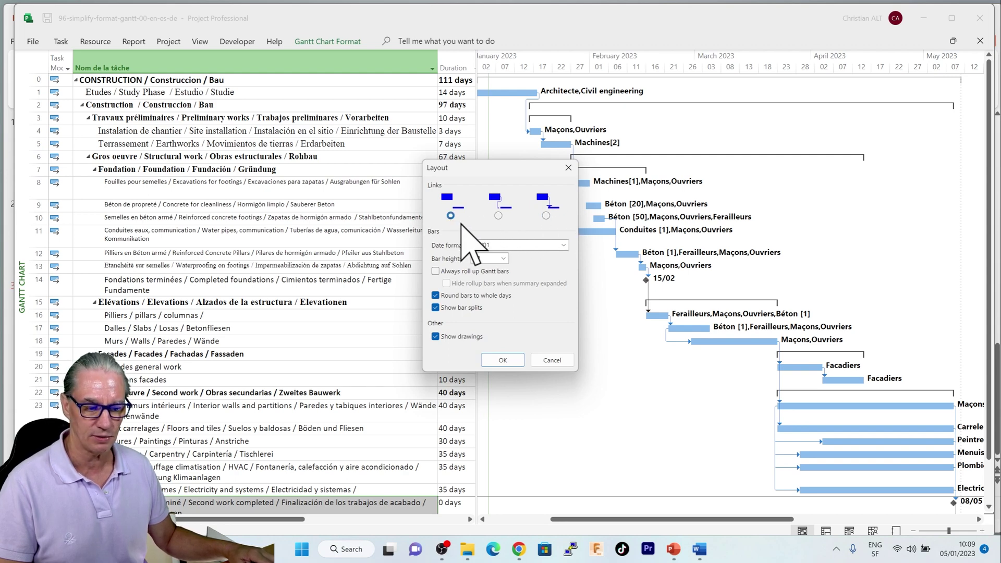
pyautogui.click(502, 360)
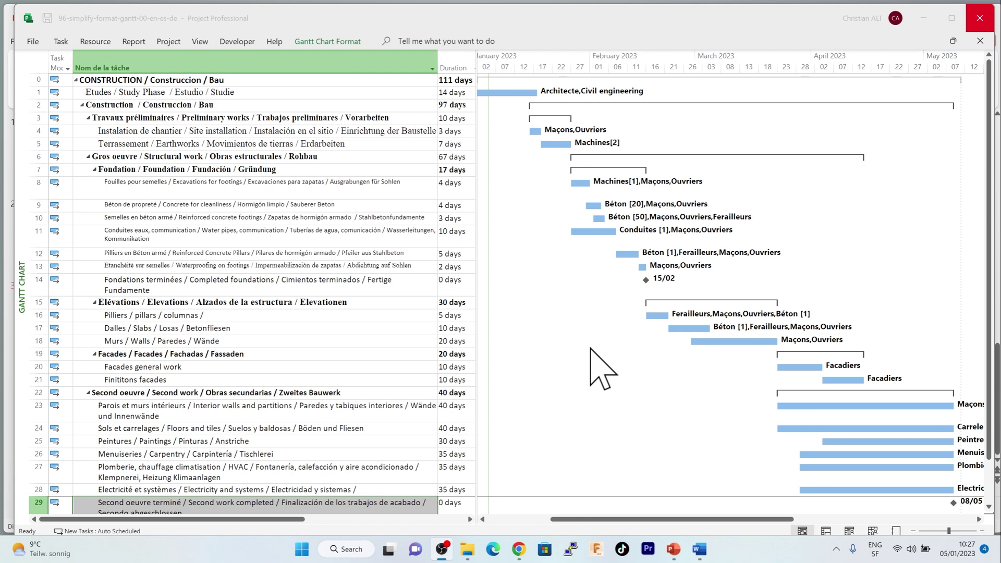
# Step: In Bar Styles, set the right-side bar label to Finish instead of resource names
pyautogui.rightClick(590, 348)
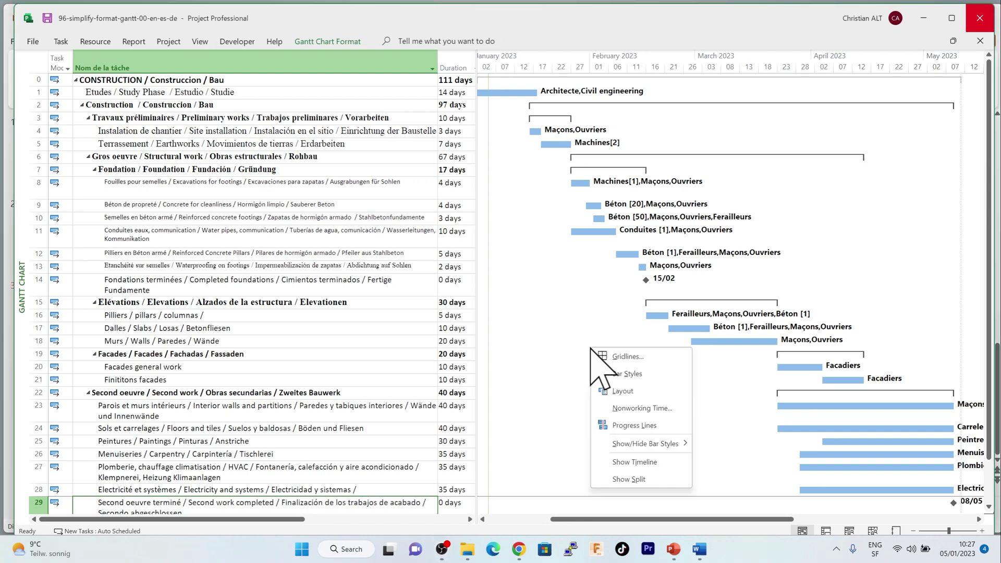
pyautogui.click(628, 374)
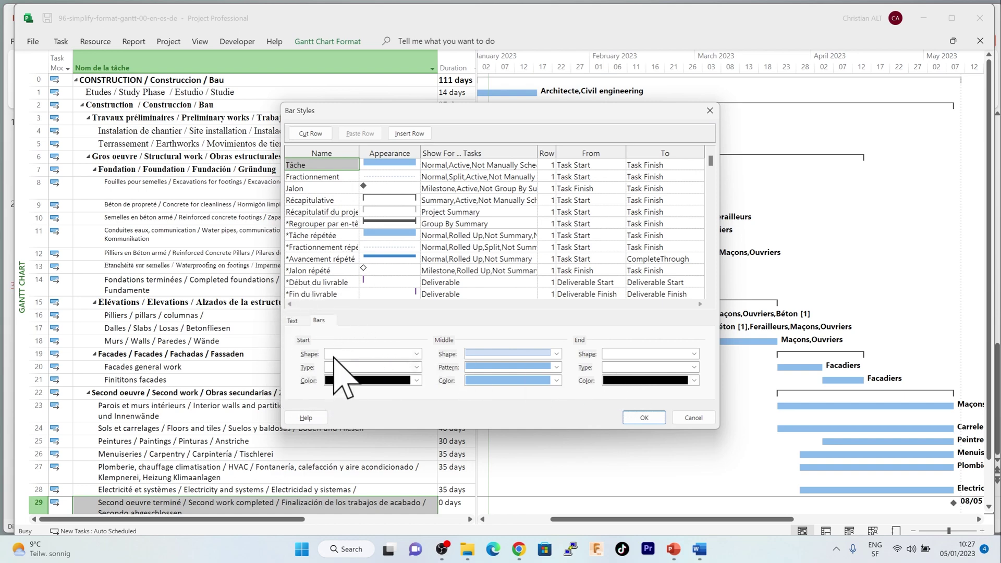
pyautogui.click(293, 320)
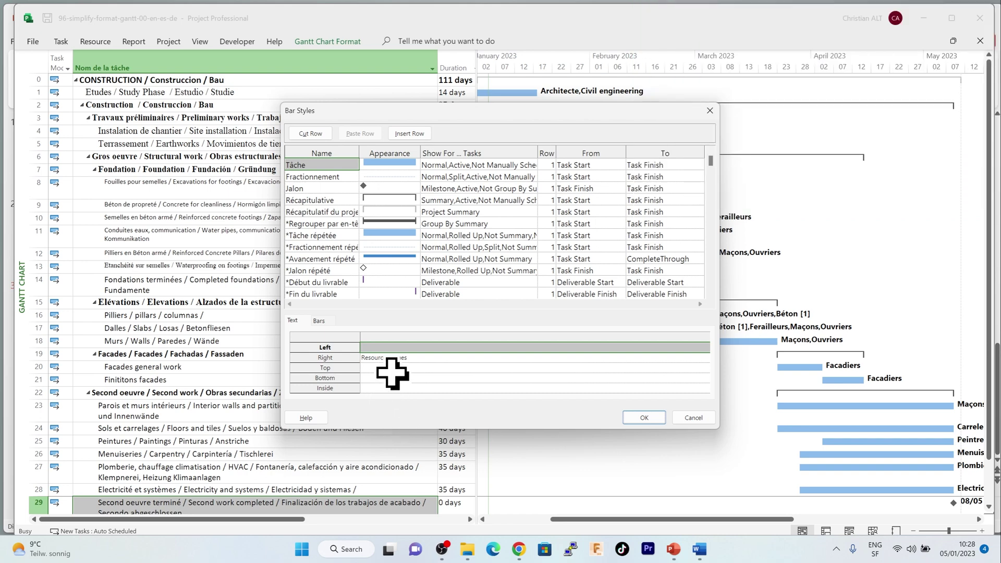
pyautogui.click(701, 359)
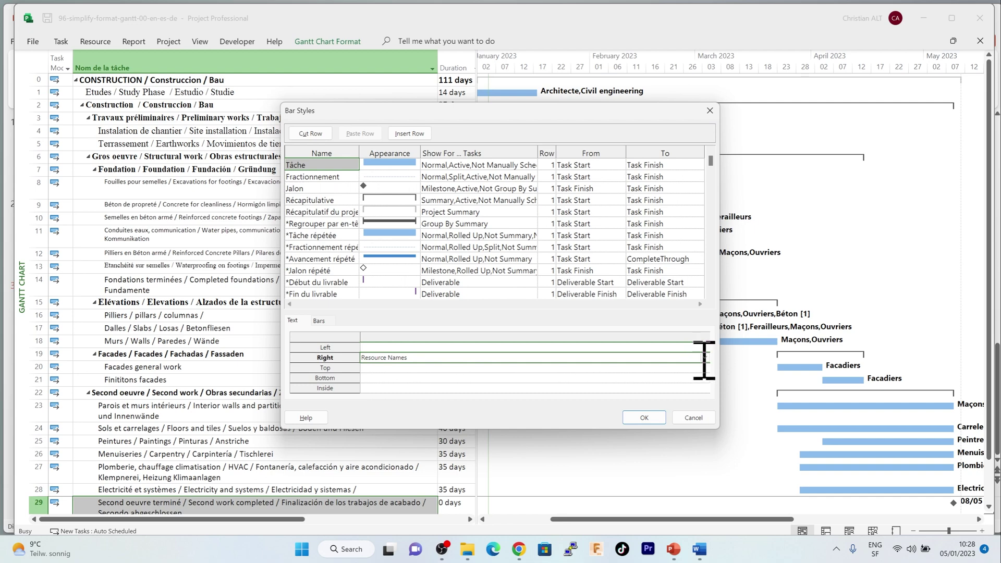
pyautogui.click(704, 358)
pyautogui.write('f')
pyautogui.click(395, 86)
pyautogui.click(650, 417)
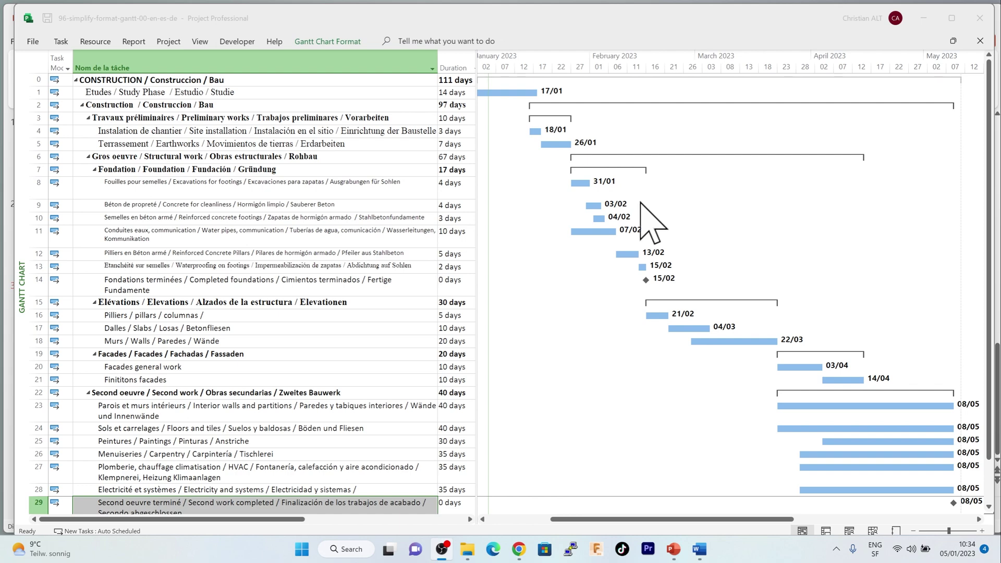
# Step: Set the Récapitulative bar style's start, middle and end colours to blank
pyautogui.rightClick(565, 288)
pyautogui.click(597, 310)
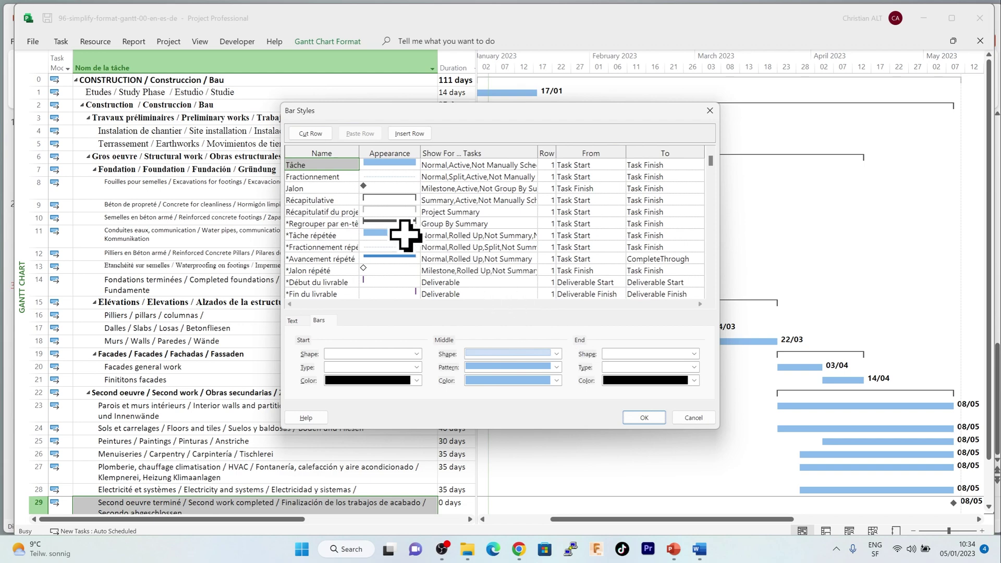
pyautogui.click(398, 203)
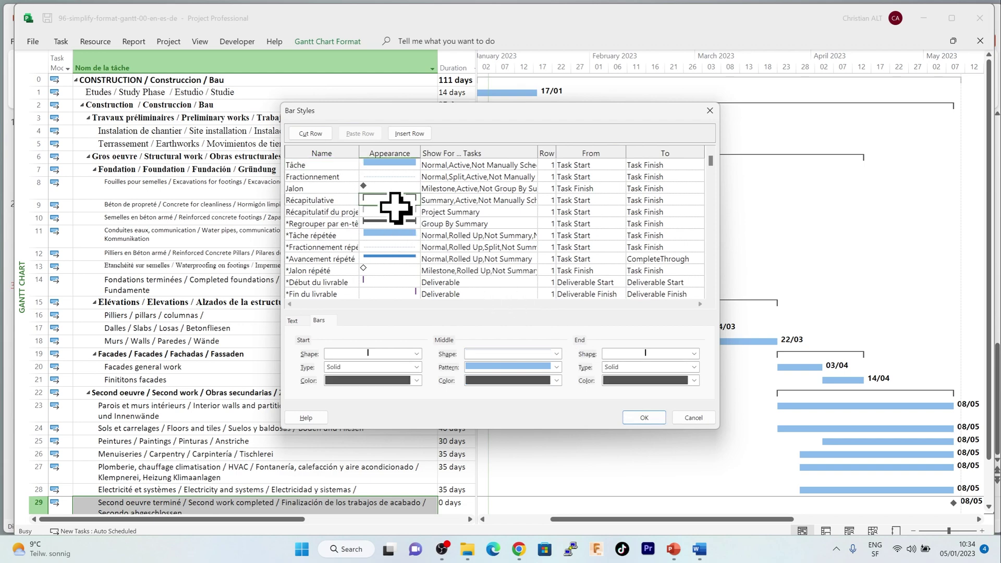
pyautogui.click(417, 380)
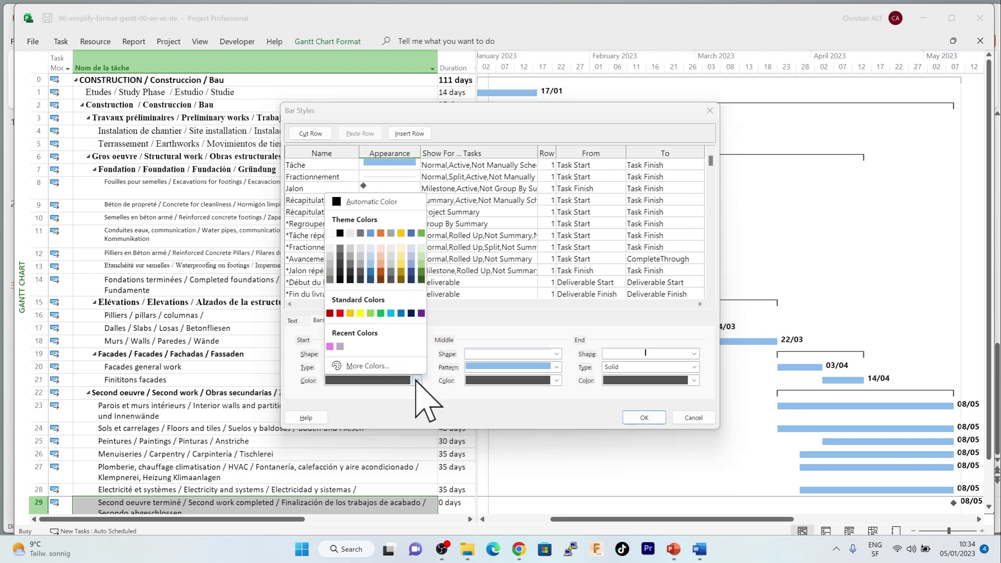
pyautogui.click(346, 261)
pyautogui.click(557, 380)
pyautogui.click(467, 233)
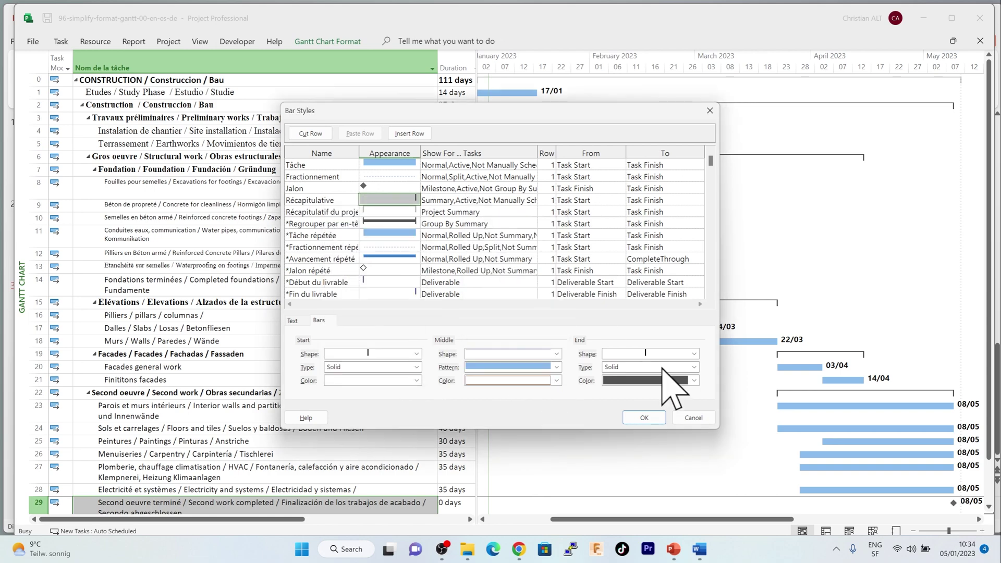
pyautogui.click(694, 380)
pyautogui.click(614, 232)
pyautogui.click(653, 417)
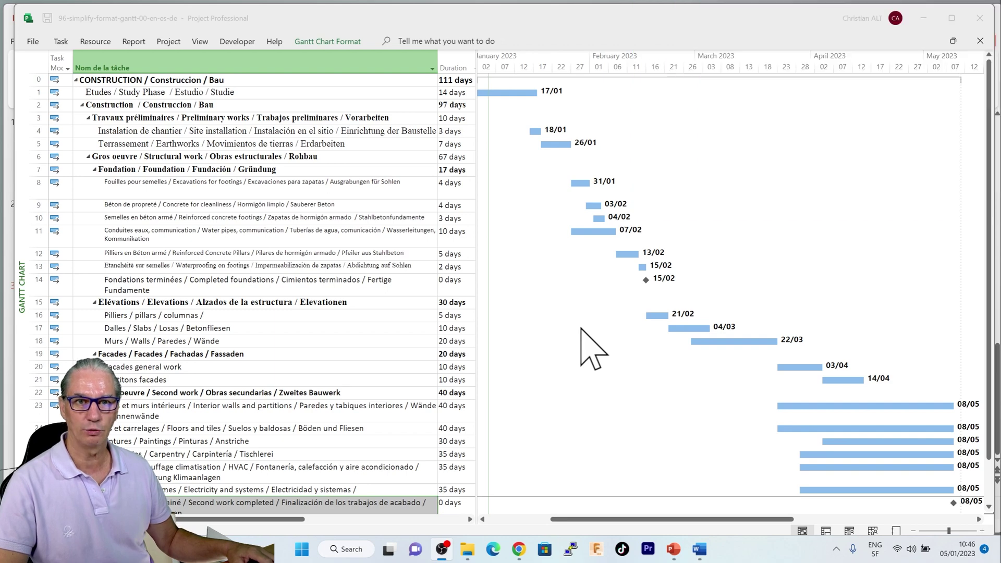
# Step: Set the Jalon milestone bar style's start colour to standard red
pyautogui.rightClick(567, 312)
pyautogui.click(602, 333)
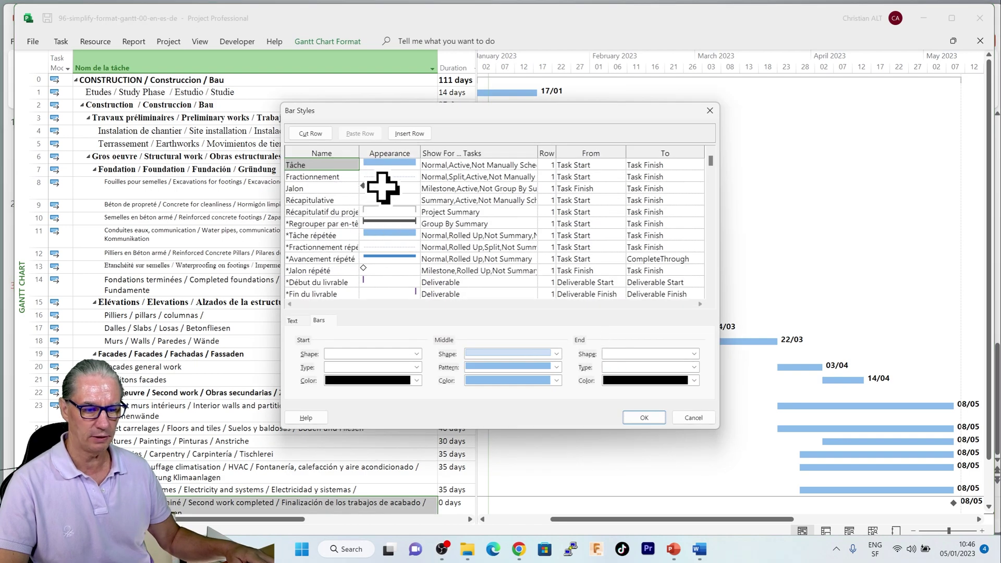
pyautogui.click(383, 188)
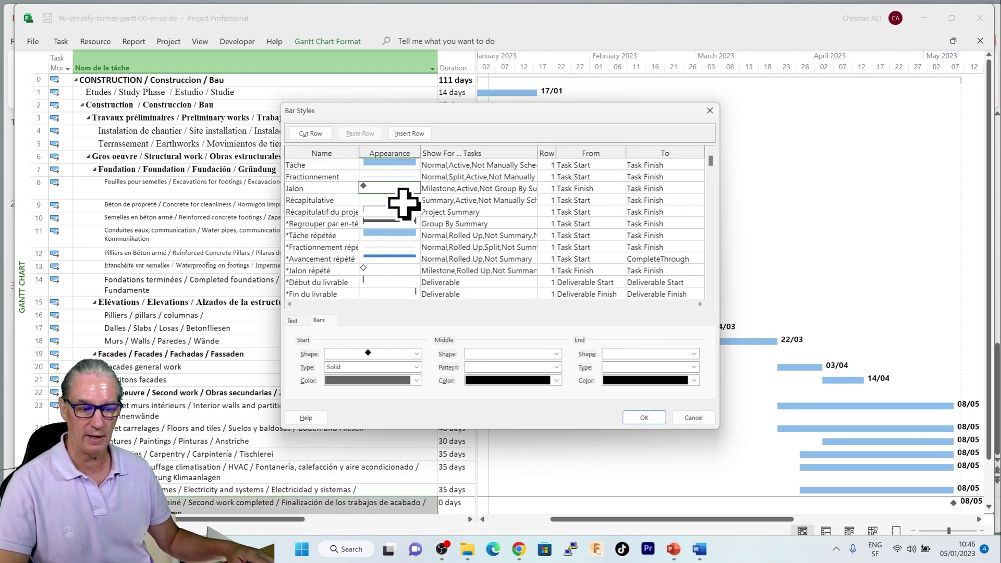
pyautogui.click(417, 380)
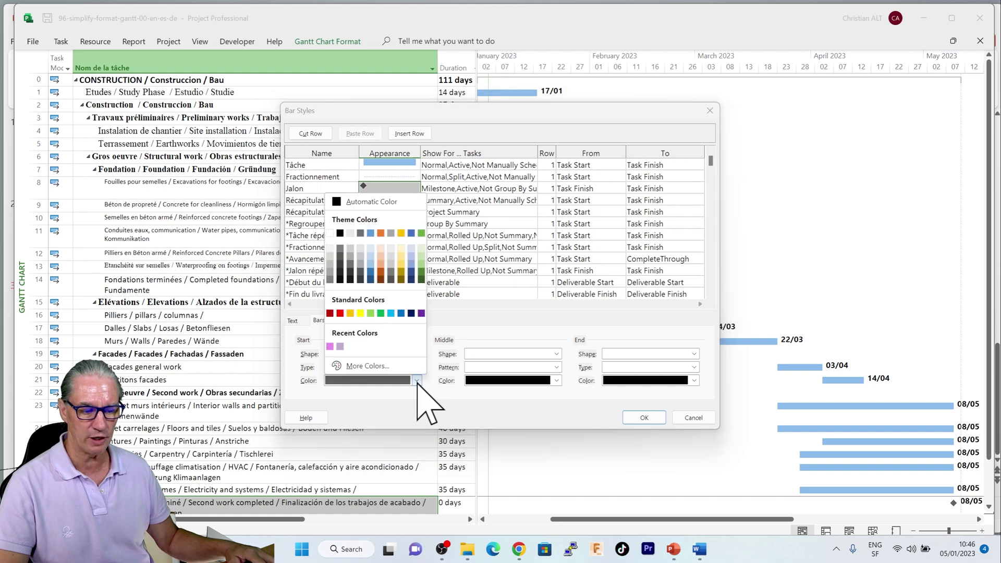
pyautogui.click(340, 313)
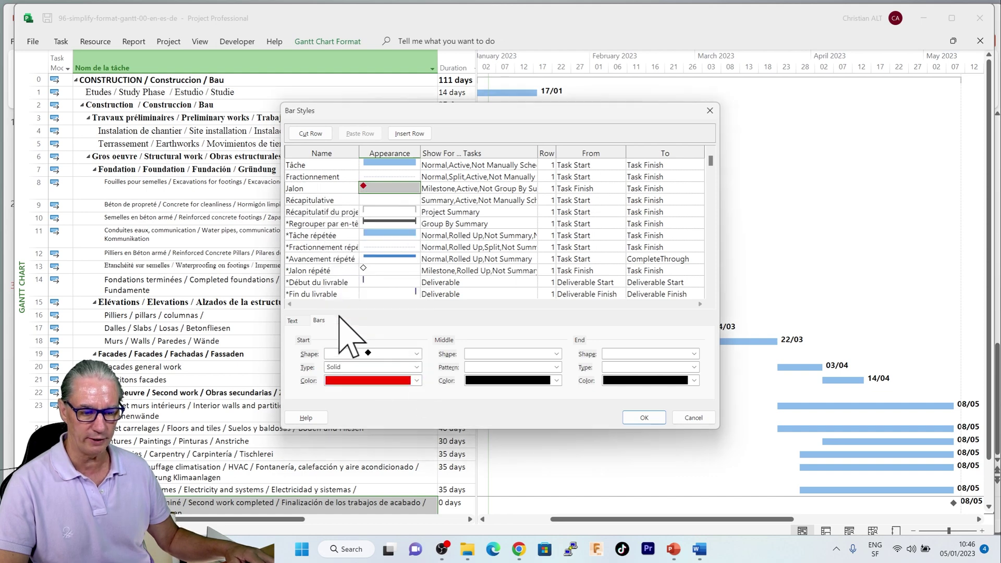
pyautogui.click(651, 419)
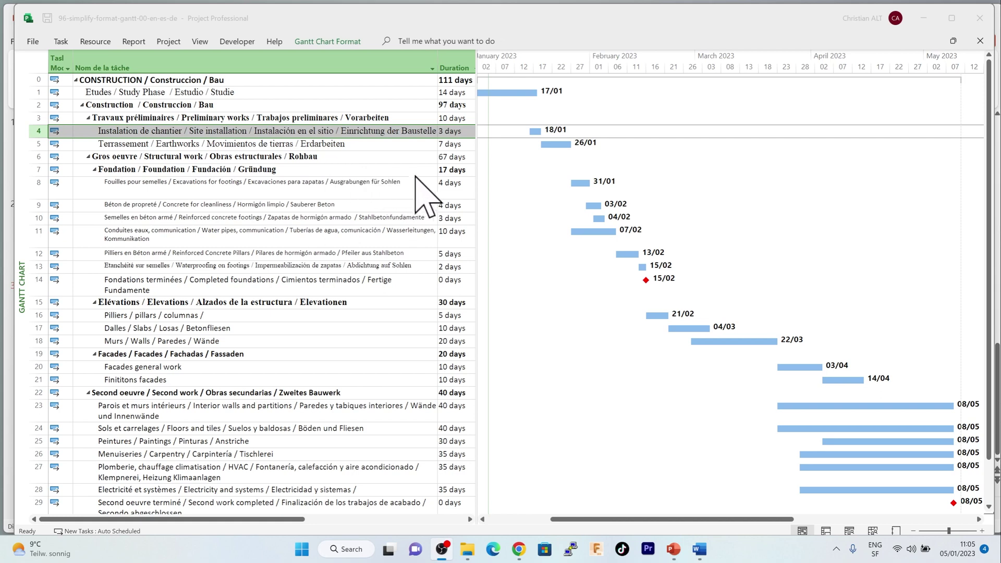
# Step: Colour task 4's bar pale yellow and task 5's bar dark gold
pyautogui.rightClick(537, 133)
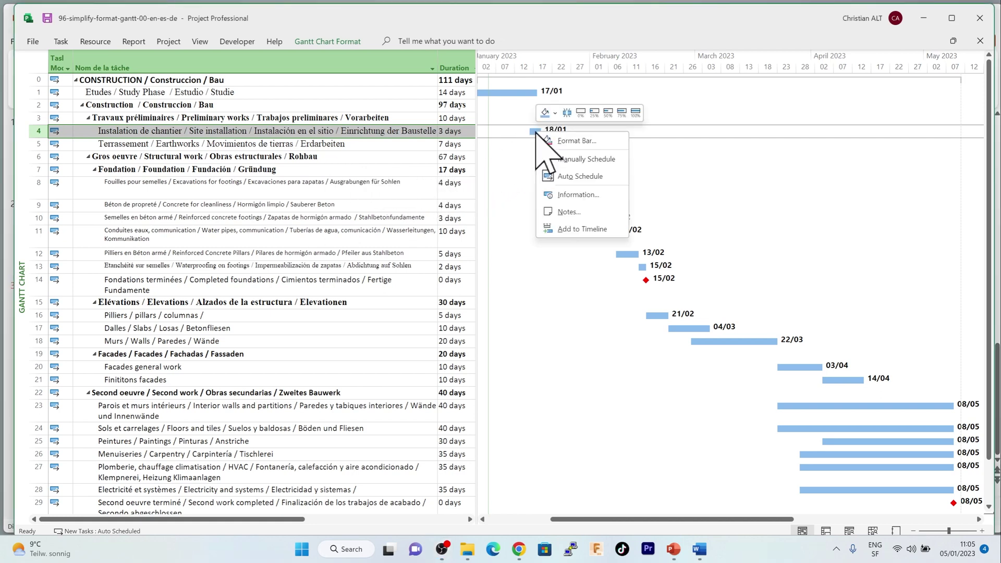
pyautogui.click(567, 140)
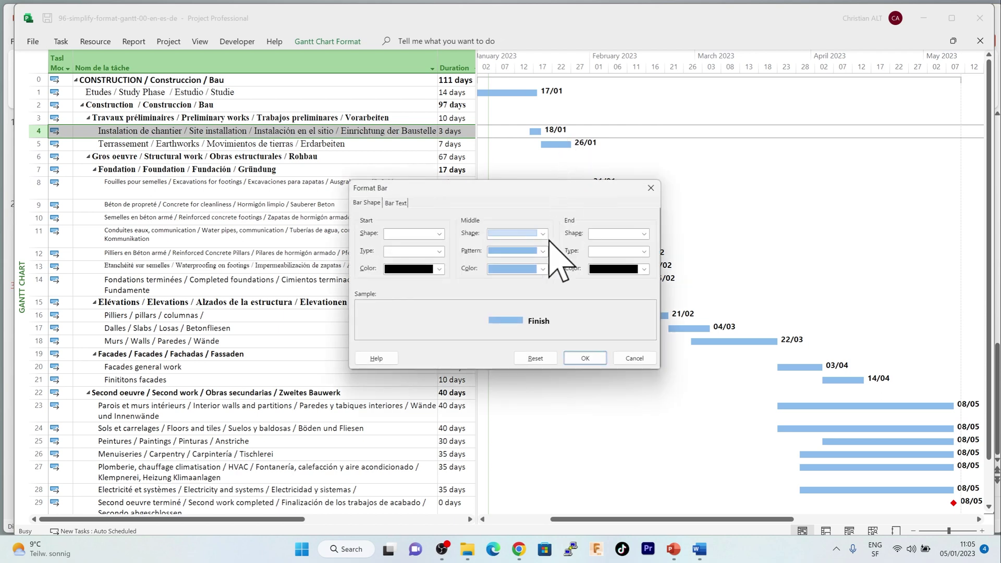
pyautogui.click(543, 269)
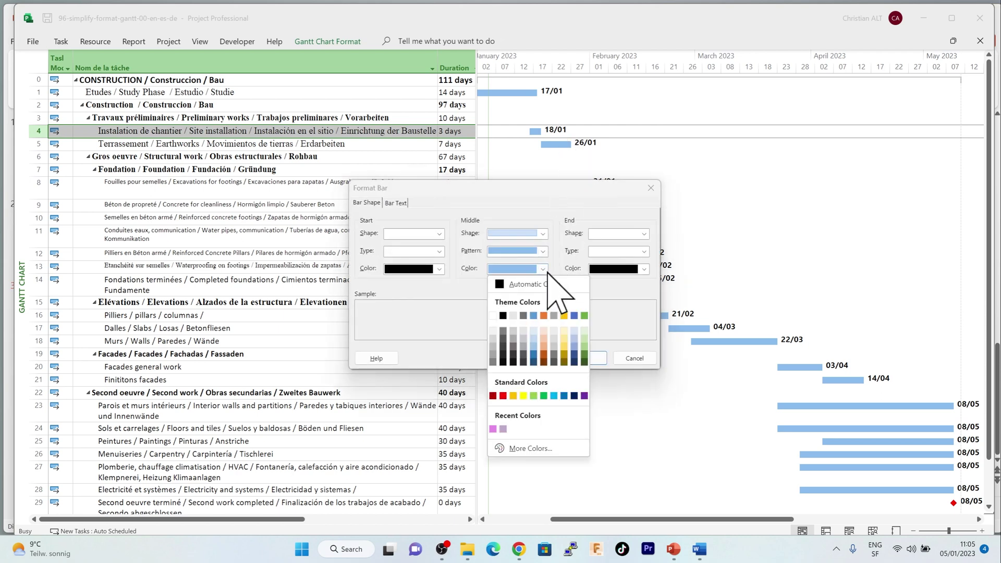
pyautogui.click(564, 331)
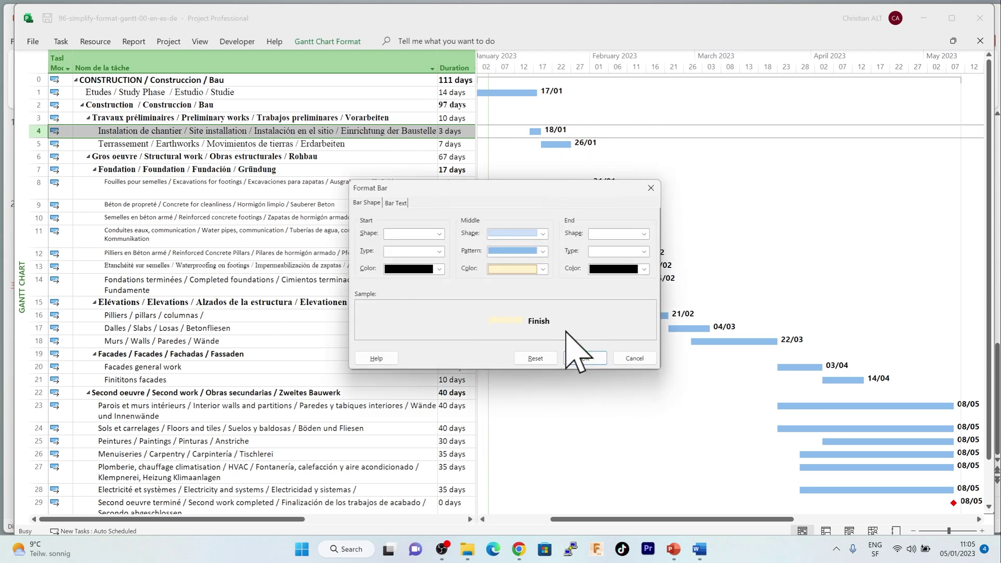
pyautogui.click(584, 359)
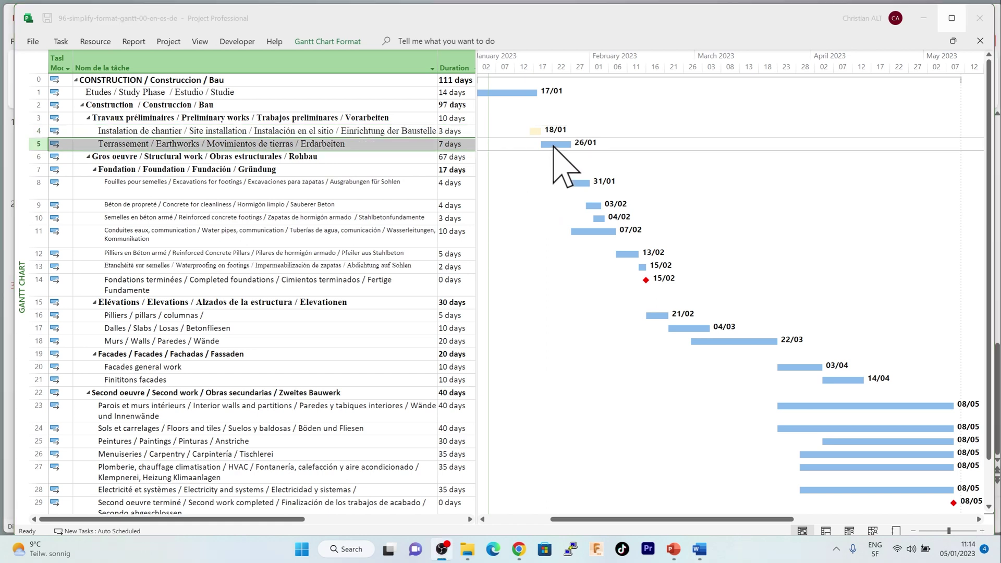
pyautogui.rightClick(552, 147)
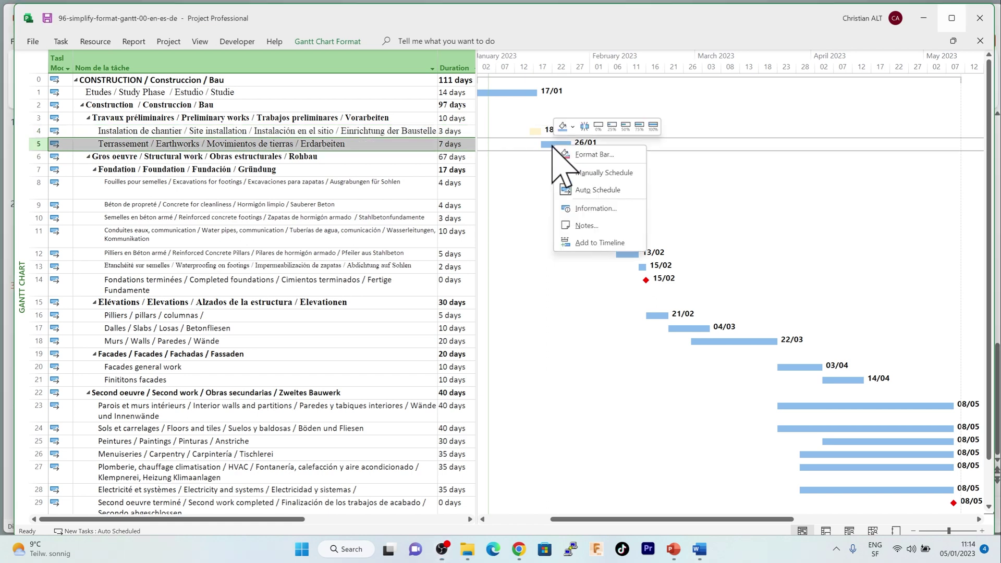
pyautogui.click(587, 156)
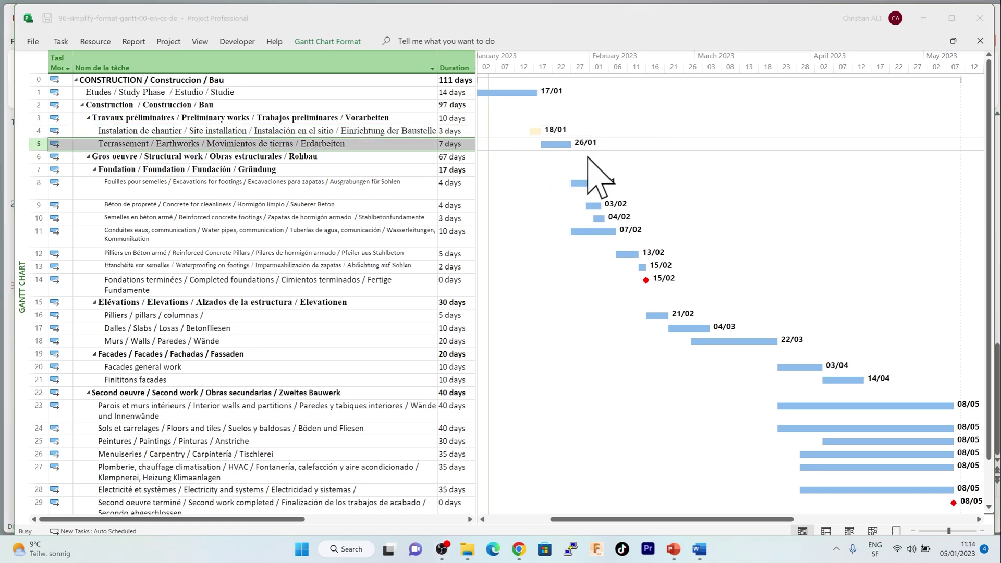
pyautogui.click(541, 268)
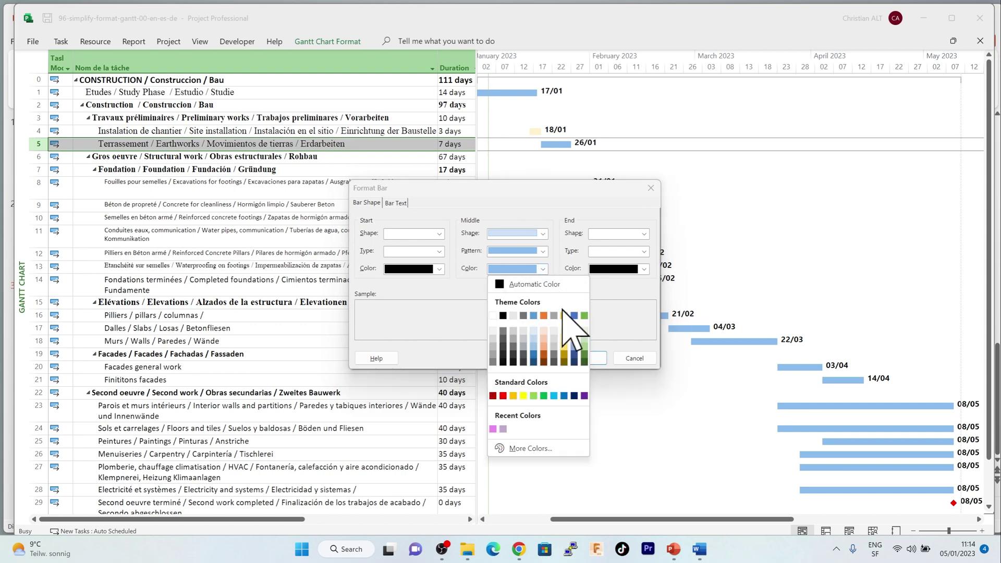
pyautogui.click(565, 356)
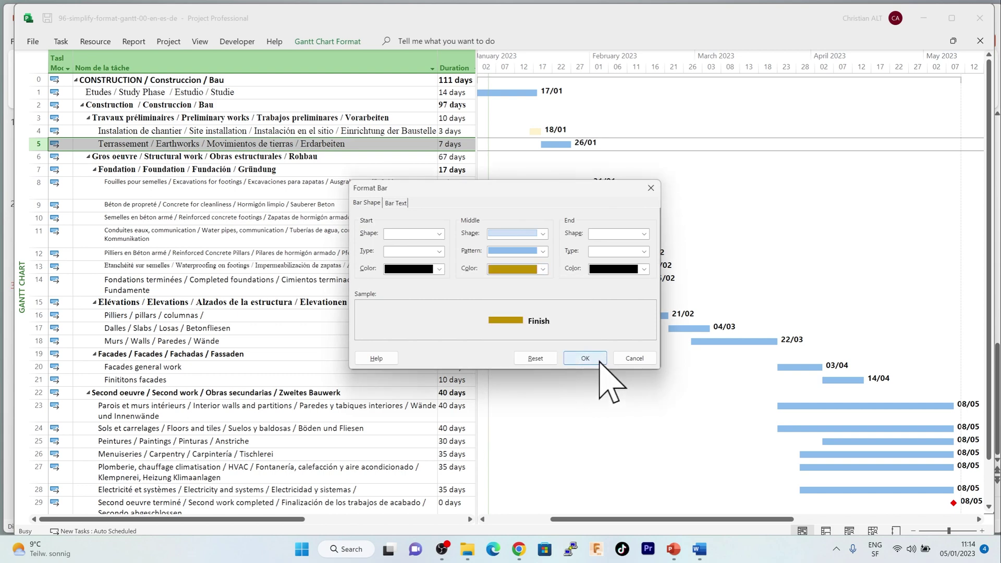
pyautogui.click(585, 358)
# Step: Colour the bars of tasks 8 and 9 light yellow and task 10 gold
pyautogui.doubleClick(580, 183)
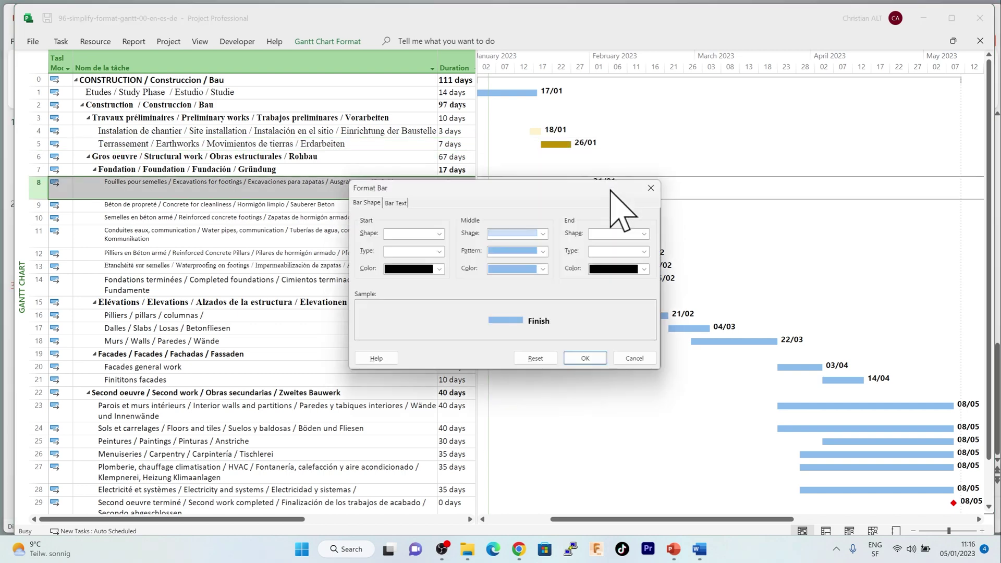
pyautogui.click(544, 269)
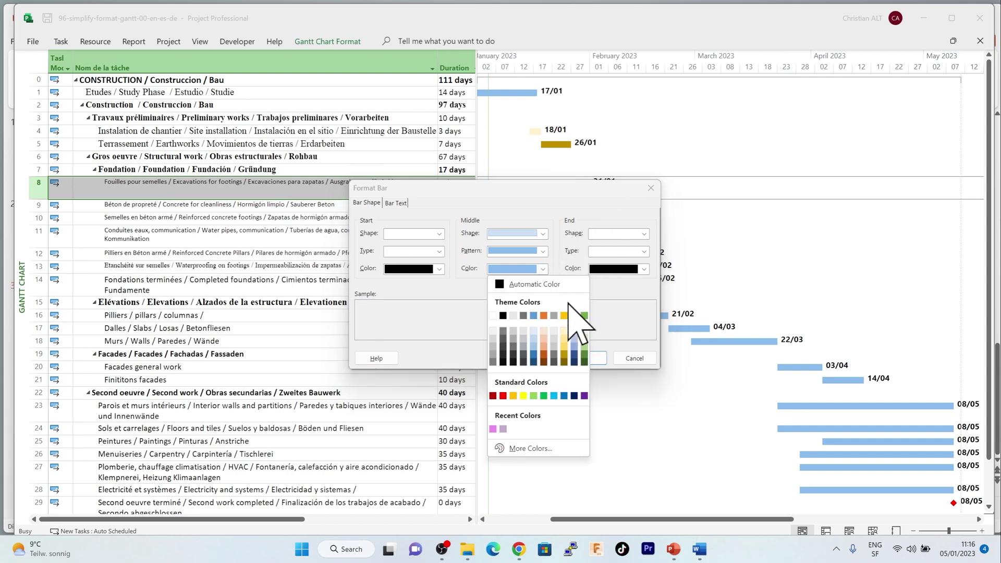
pyautogui.click(572, 356)
pyautogui.click(585, 358)
pyautogui.doubleClick(599, 205)
pyautogui.click(543, 269)
pyautogui.click(572, 356)
pyautogui.click(585, 358)
pyautogui.doubleClick(598, 217)
pyautogui.click(543, 269)
pyautogui.click(572, 318)
pyautogui.click(585, 358)
# Step: Colour task 12's bar yellow and the row 16 Pilliers bar Gray, Darker 10%
pyautogui.doubleClick(627, 253)
pyautogui.click(544, 269)
pyautogui.click(572, 356)
pyautogui.click(585, 358)
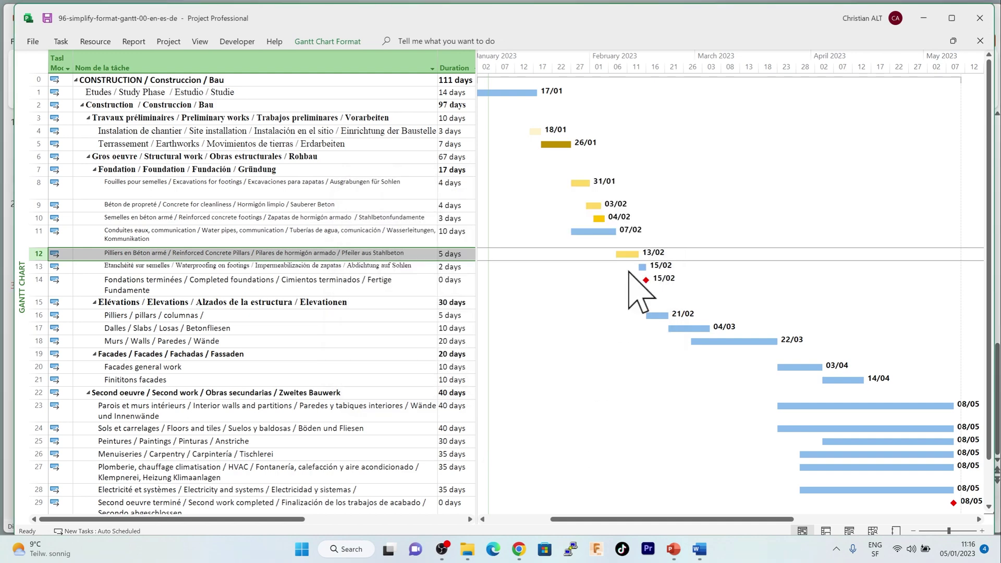
pyautogui.doubleClick(657, 314)
pyautogui.click(543, 269)
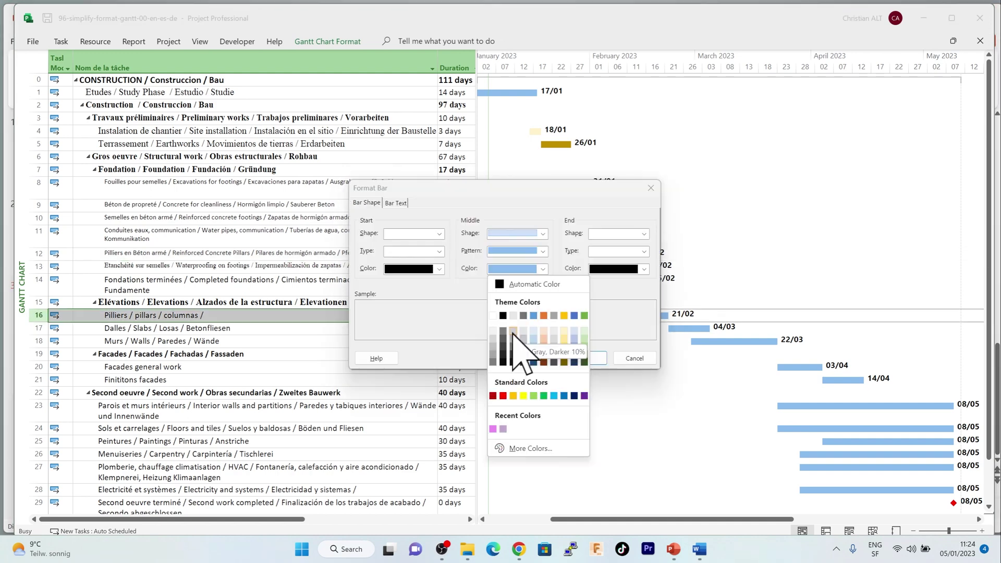
pyautogui.click(513, 330)
pyautogui.click(585, 358)
pyautogui.click(687, 329)
pyautogui.doubleClick(687, 330)
# Step: Make the row 17 Slabs bar gray
pyautogui.click(543, 269)
pyautogui.click(514, 330)
pyautogui.click(584, 358)
# Step: Give the Paintings bar a custom mauve colour, RGB 199-174-202
pyautogui.rightClick(732, 341)
pyautogui.click(755, 348)
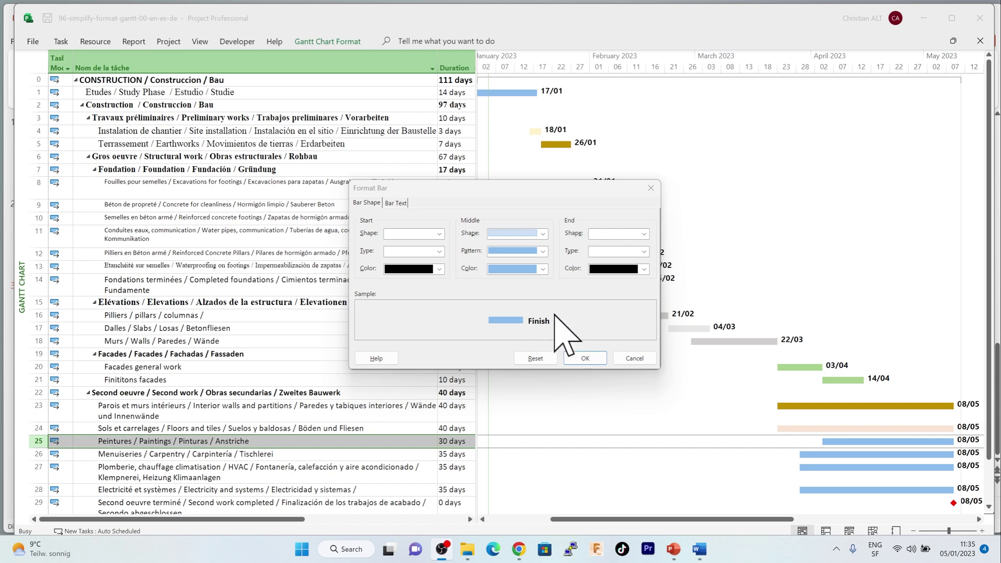
pyautogui.click(542, 269)
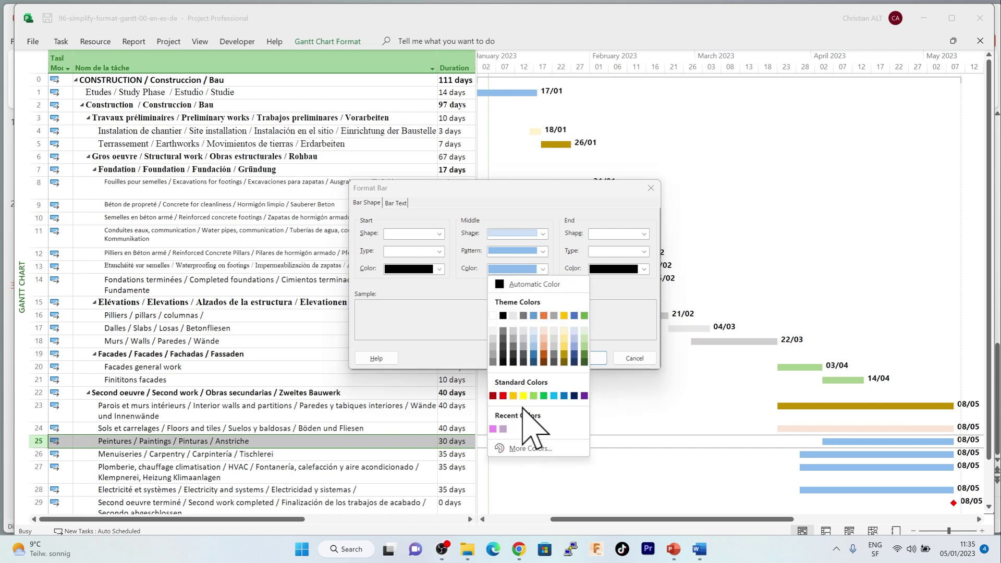
pyautogui.click(523, 449)
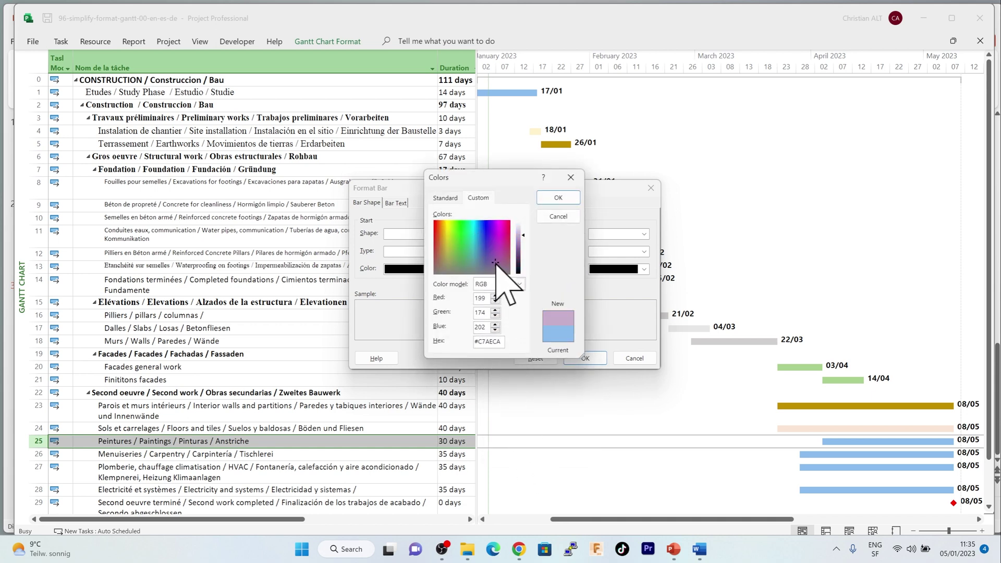
pyautogui.click(554, 198)
pyautogui.click(581, 357)
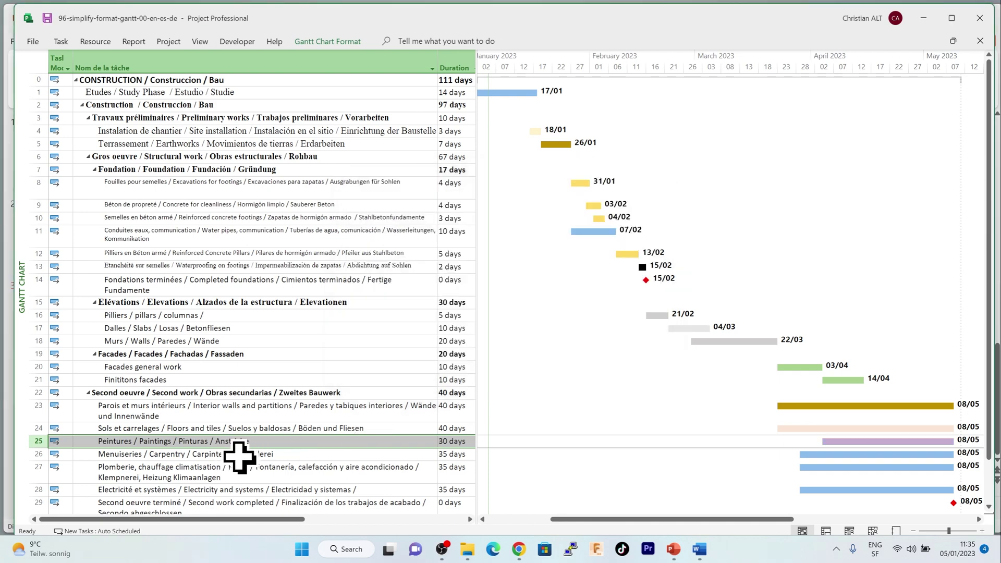
# Step: Colour the row 26 Carpentry bar a custom pink, RGB 221-138-238
pyautogui.click(239, 455)
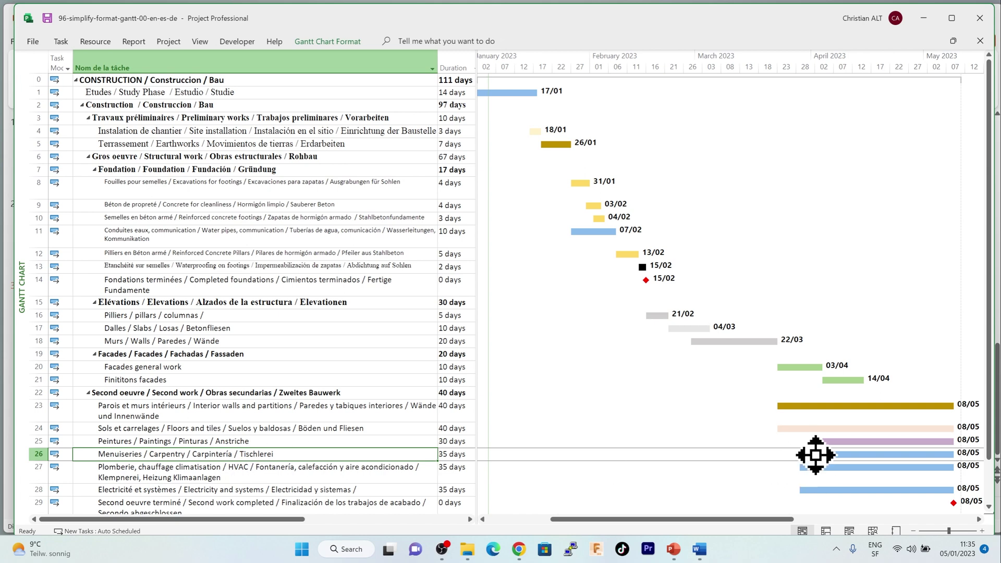
pyautogui.rightClick(816, 456)
pyautogui.click(862, 360)
pyautogui.click(544, 268)
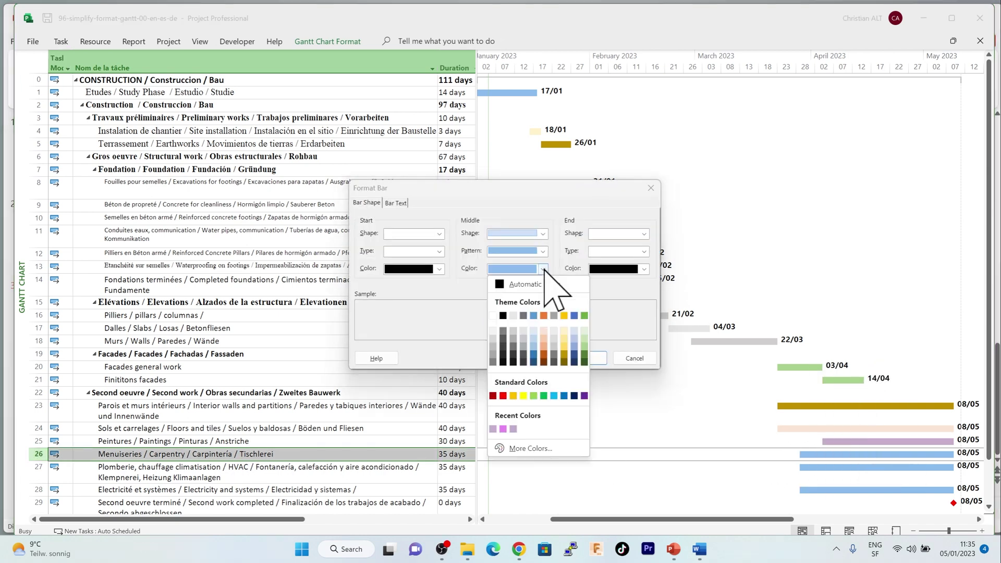
pyautogui.click(519, 448)
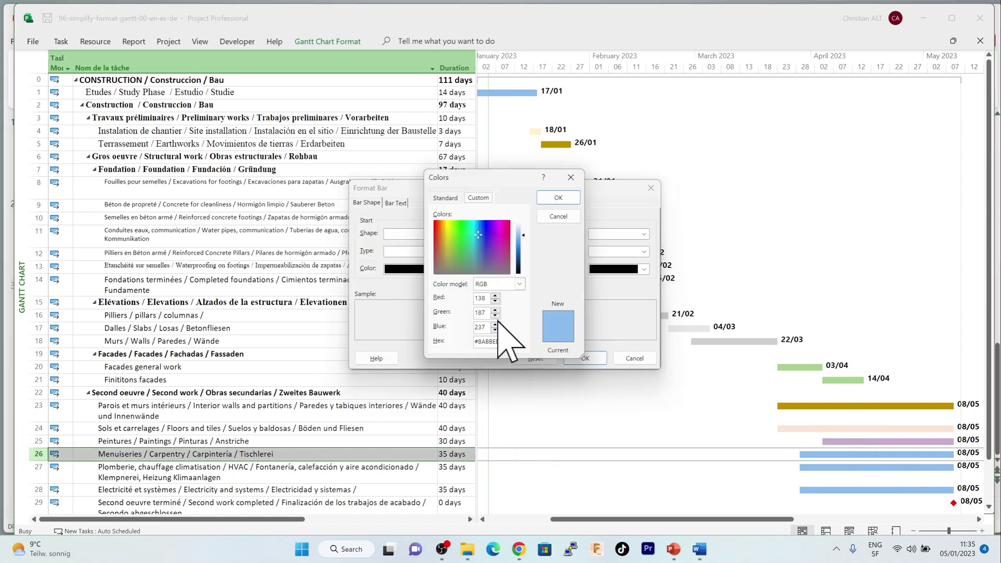
pyautogui.click(494, 234)
pyautogui.click(559, 198)
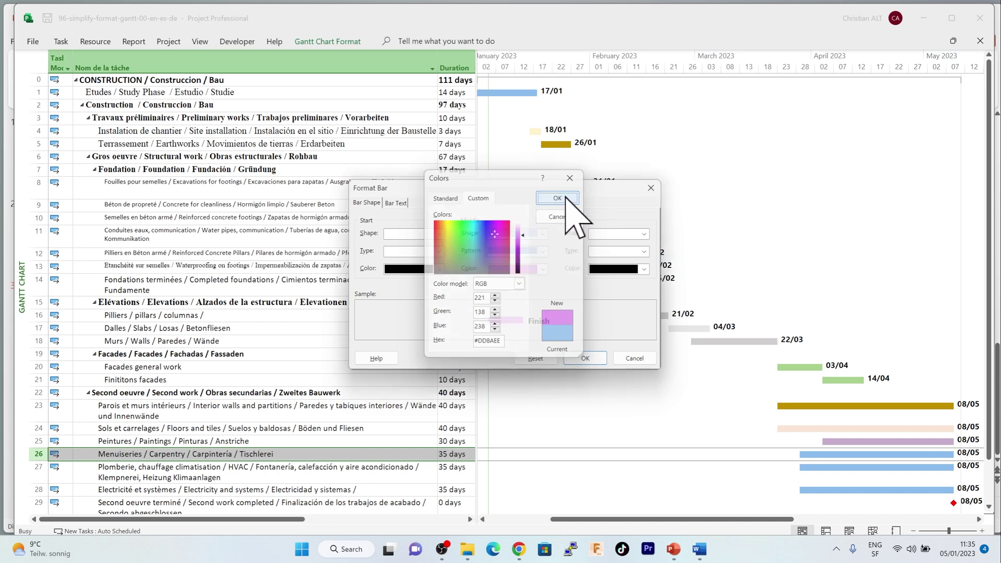
pyautogui.click(583, 358)
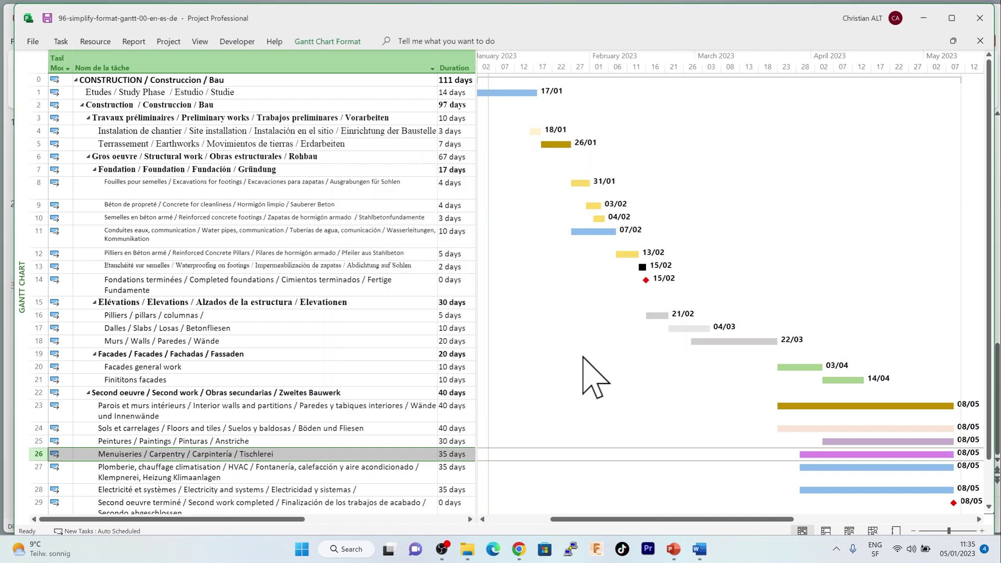